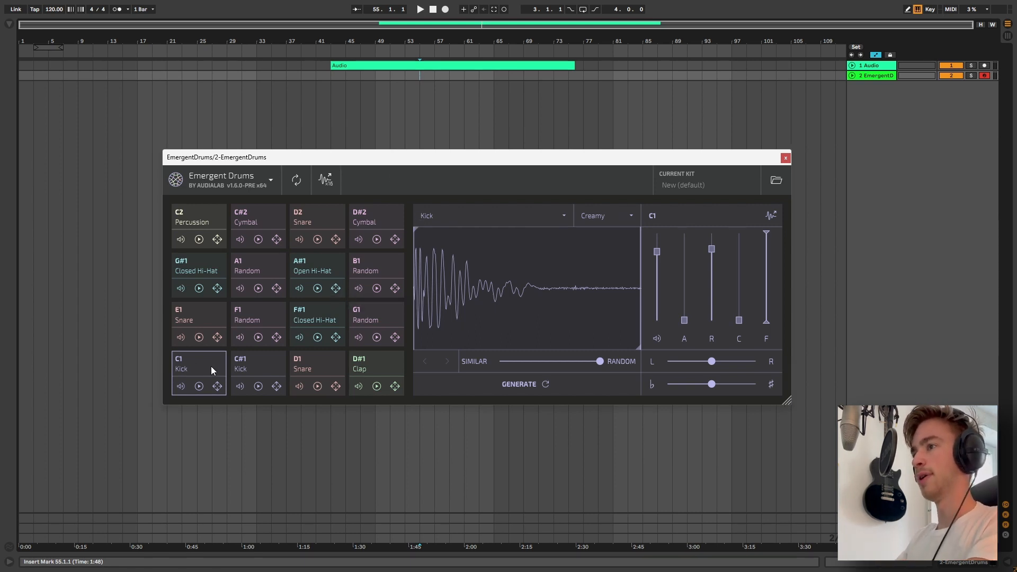
Audition several drum pads in the plugin's pad grid, ending with the C1 pad selected
click(290, 361)
click(365, 361)
click(370, 320)
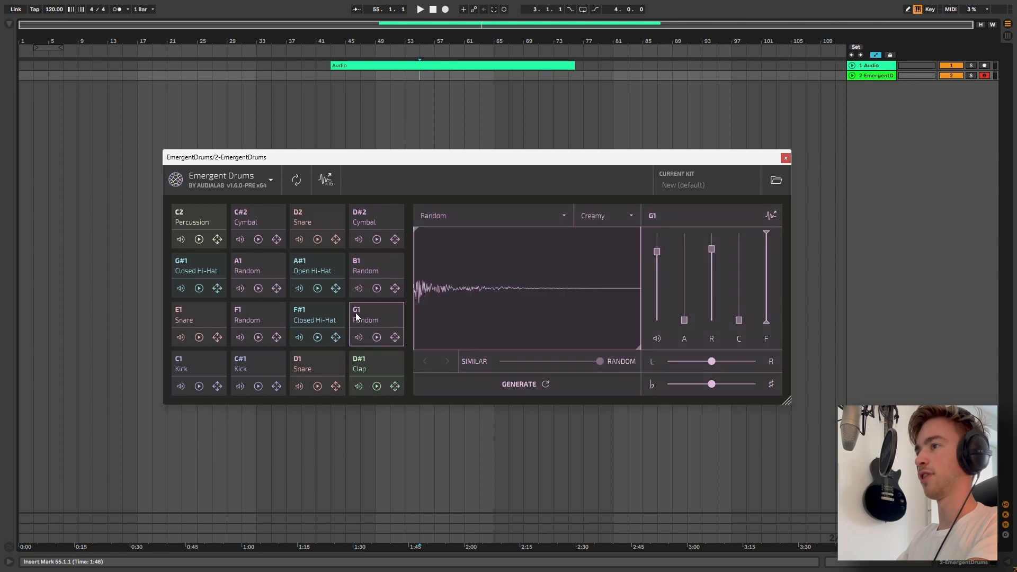
click(317, 317)
click(208, 316)
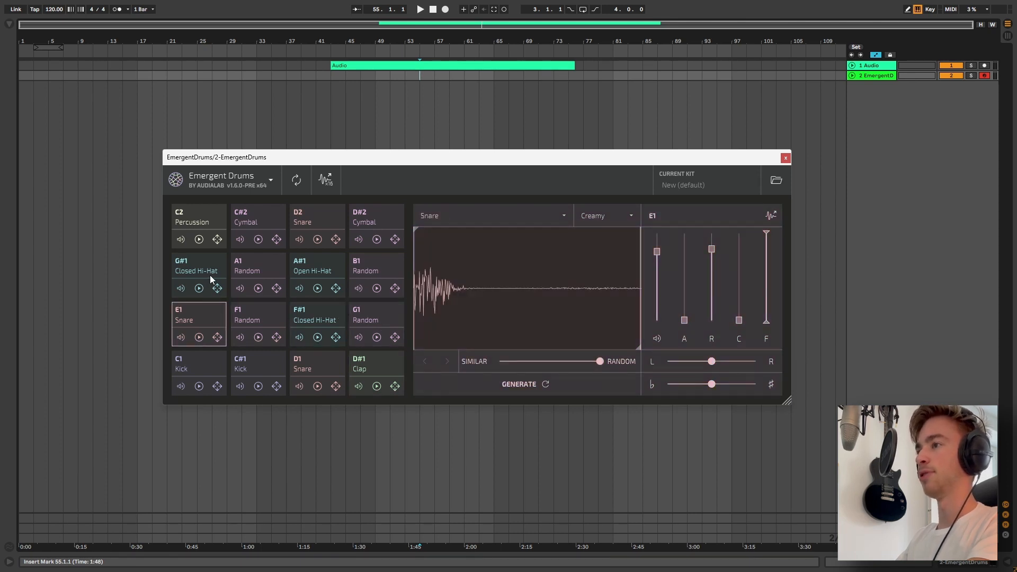
click(211, 363)
click(254, 362)
click(192, 363)
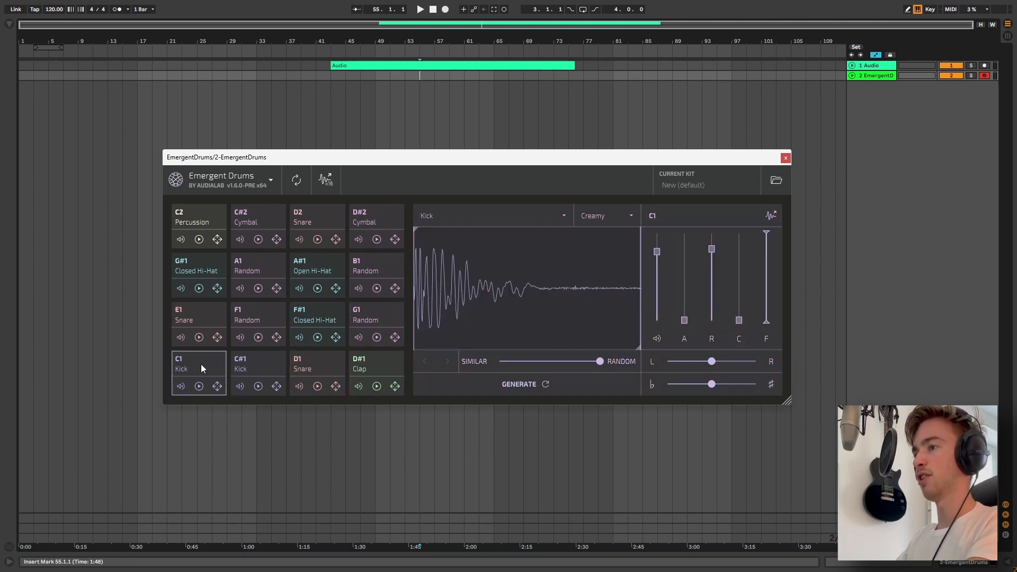
Change the C1 pad's sound type from Kick to Snare and audition it
click(472, 216)
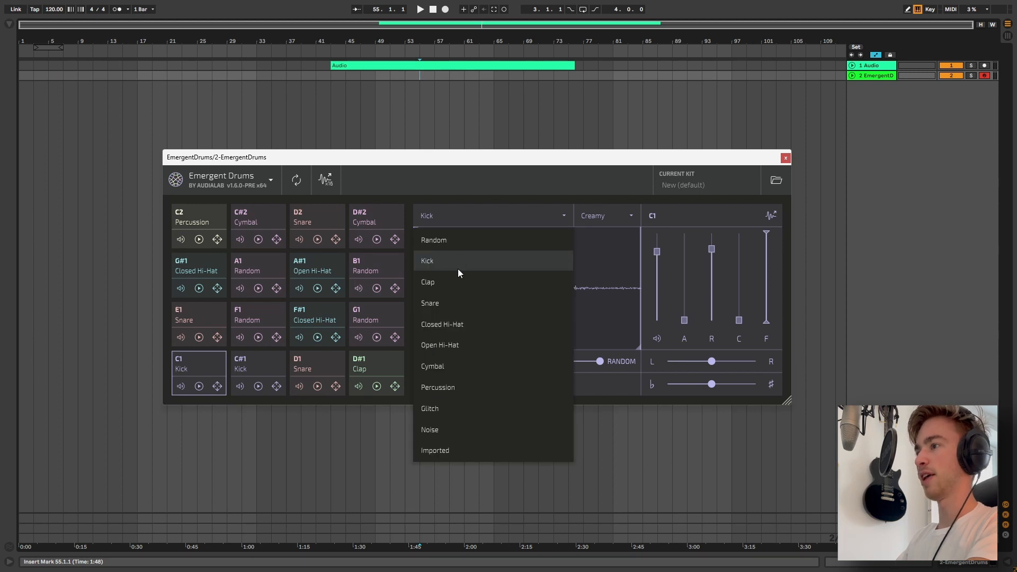
click(438, 301)
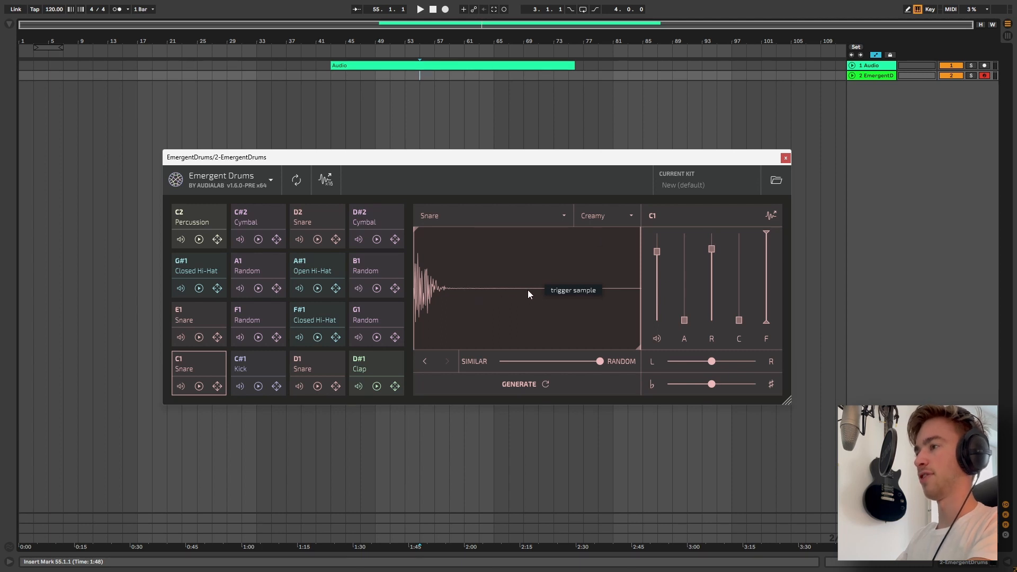
click(204, 387)
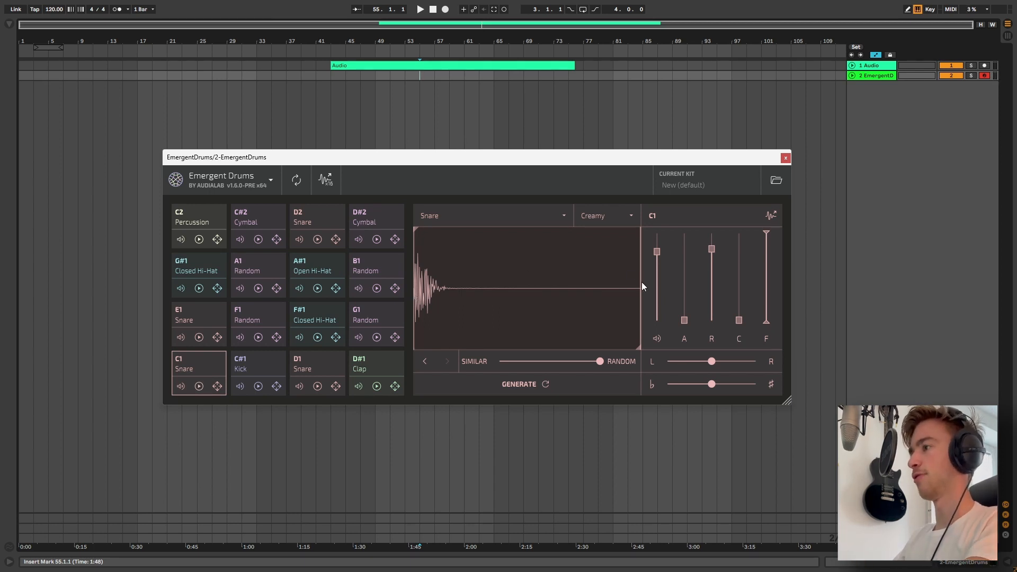
Try adjusting the C1 snare's sample end, release and C envelope sliders while auditioning it
mouse_move(641, 283)
mouse_down()
mouse_move(620, 282)
mouse_move(654, 281)
mouse_up()
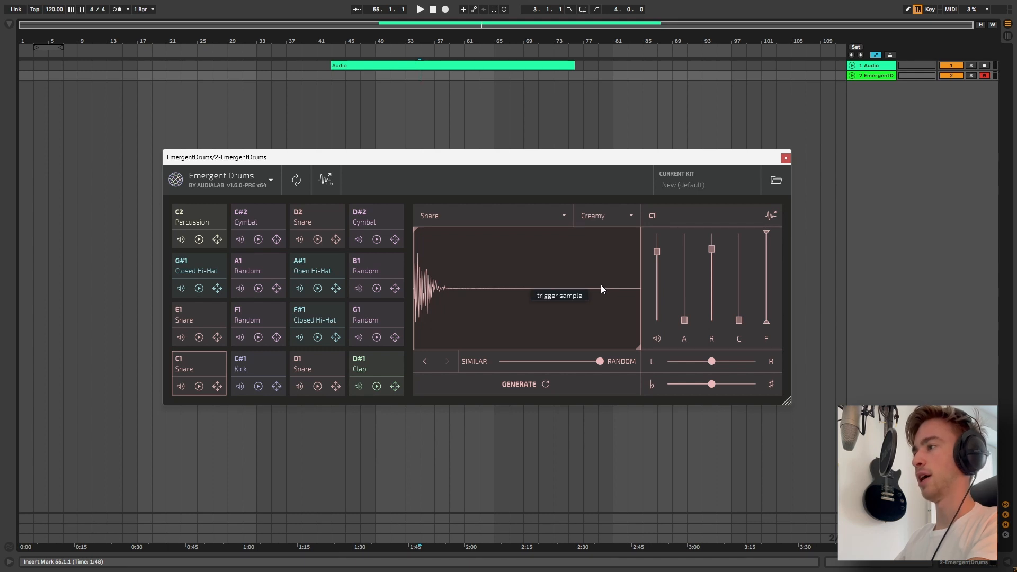
mouse_move(637, 285)
mouse_down()
mouse_move(445, 285)
mouse_move(641, 285)
mouse_up()
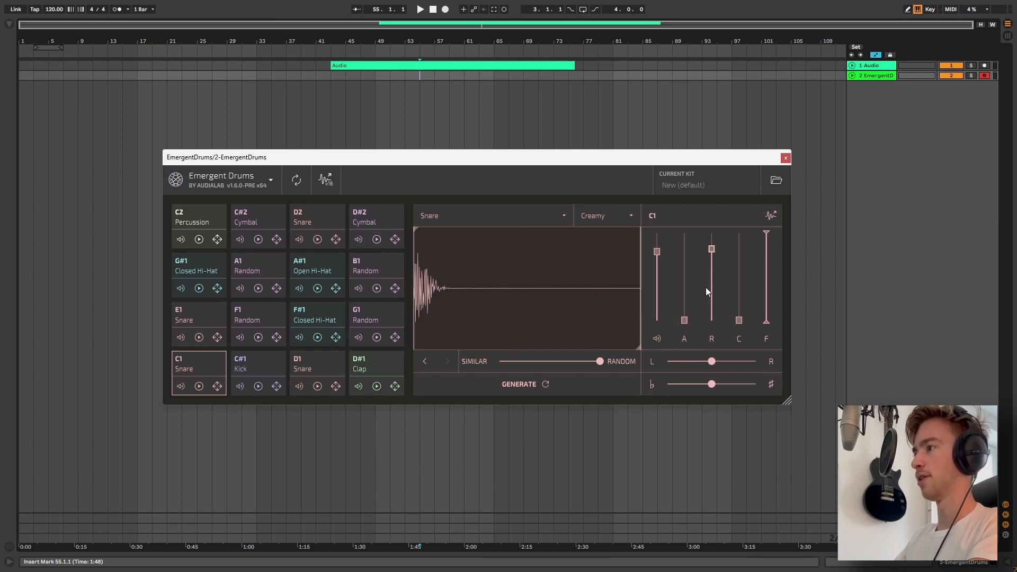
drag(711, 250, 712, 294)
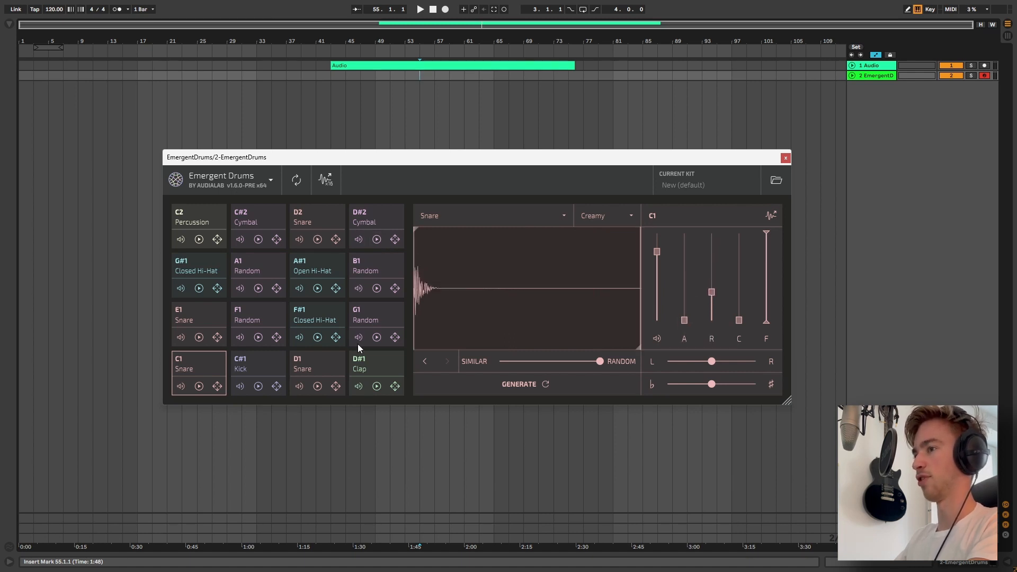
click(200, 386)
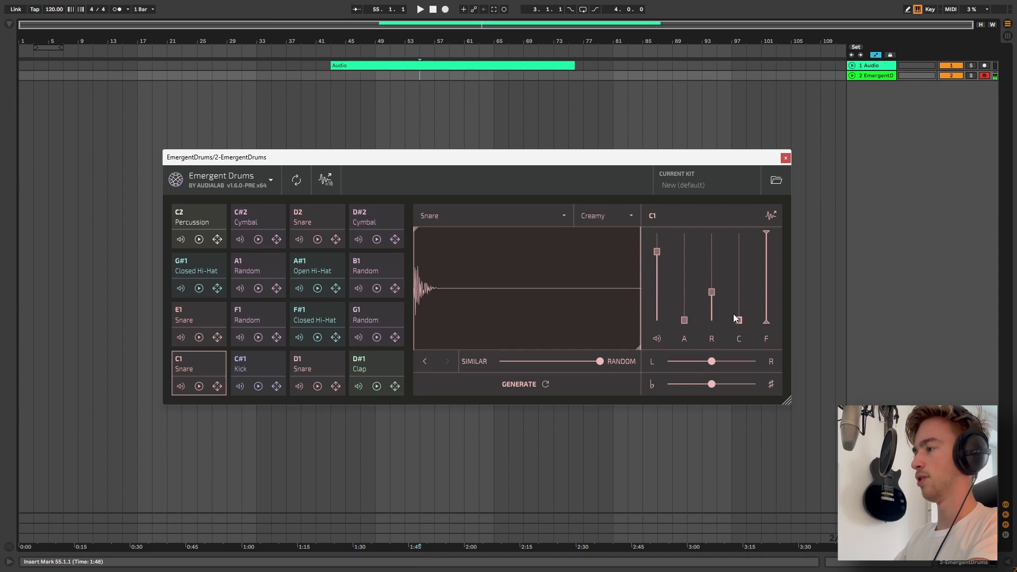
drag(733, 313, 741, 269)
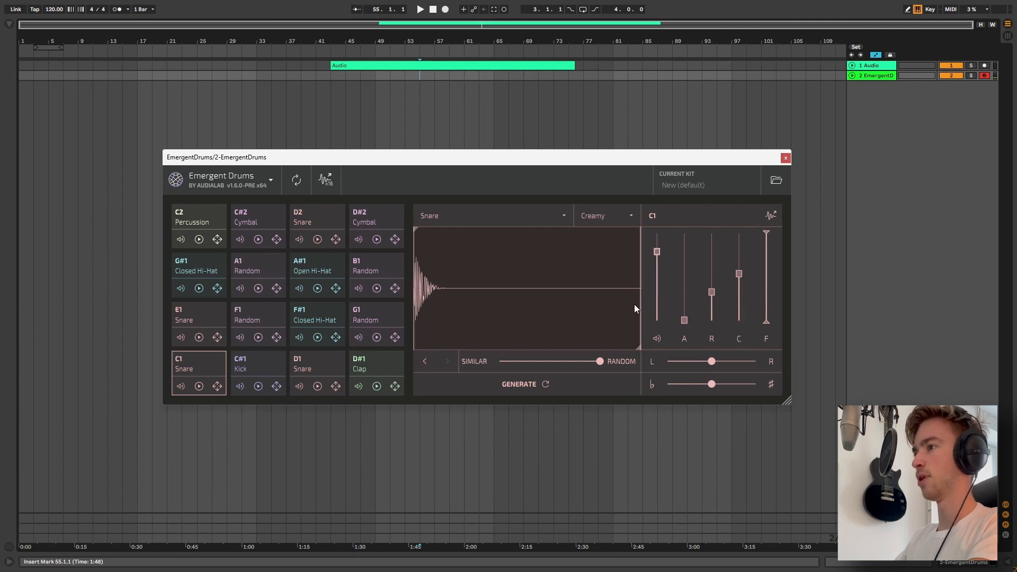
click(198, 386)
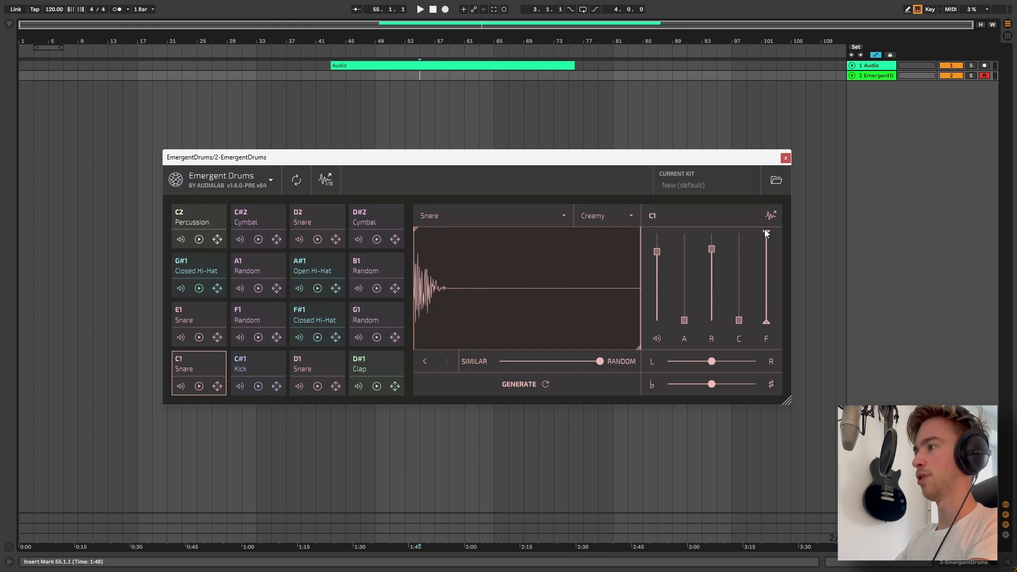
Lower the F slider of the C1 snare about halfway and audition the pad
drag(766, 232, 763, 283)
click(198, 386)
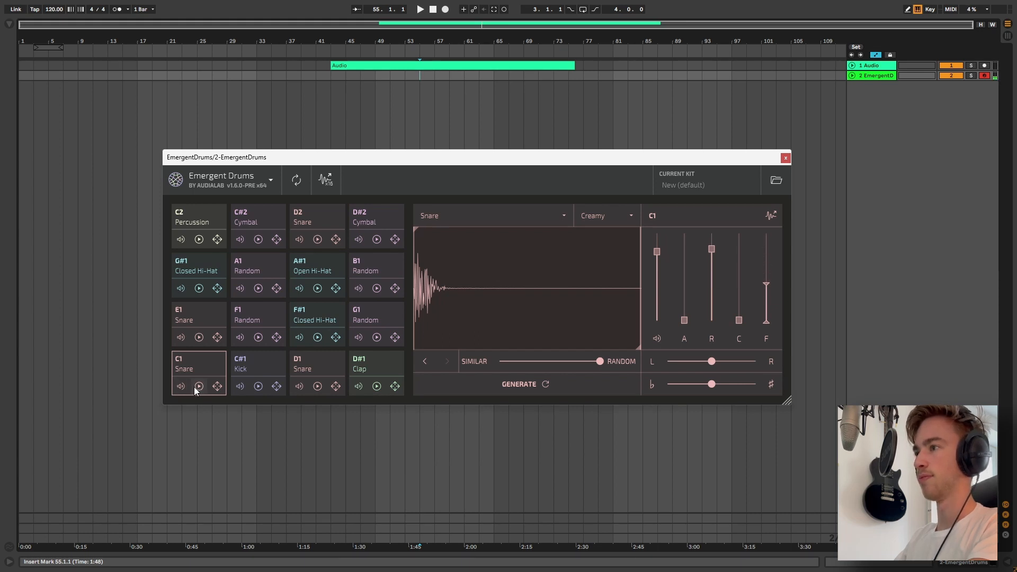
click(198, 386)
Drag the C1 snare sample into the arrangement as a new audio track
drag(766, 286, 615, 91)
key(z)
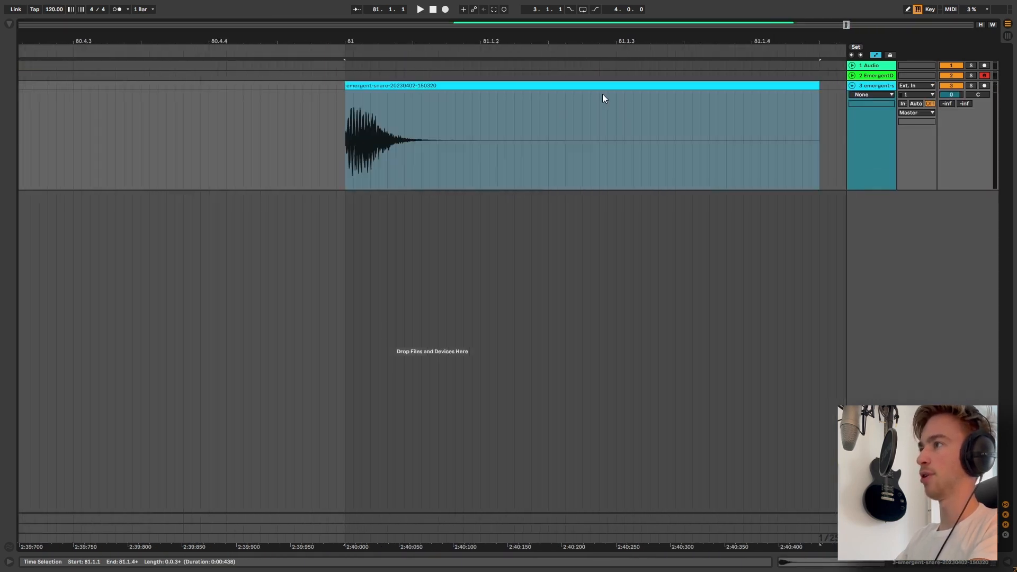
key(x)
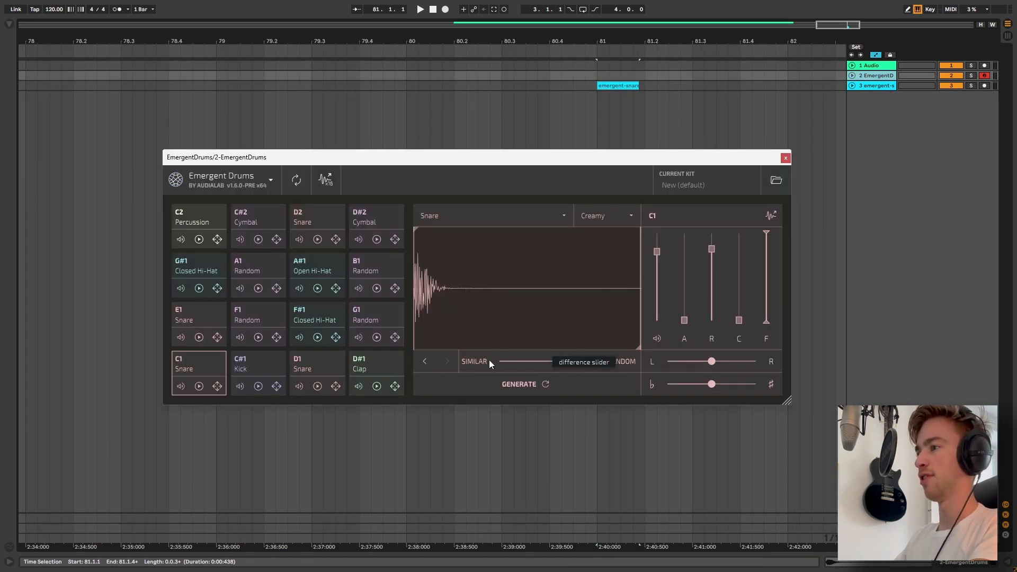
Move the similarity slider partway toward Similar and generate a new snare for C1
drag(600, 361, 485, 359)
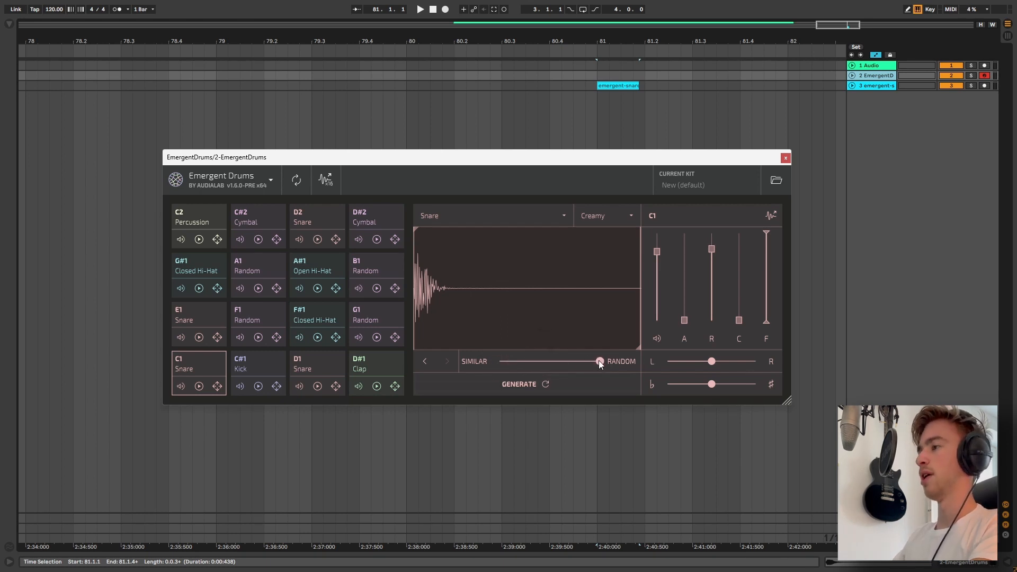
drag(599, 363, 569, 363)
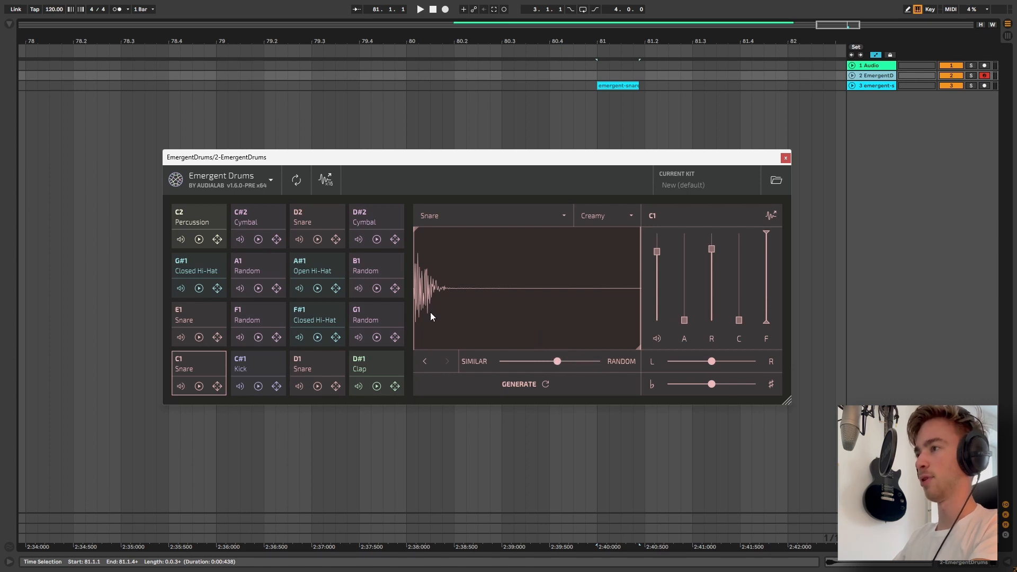
click(503, 385)
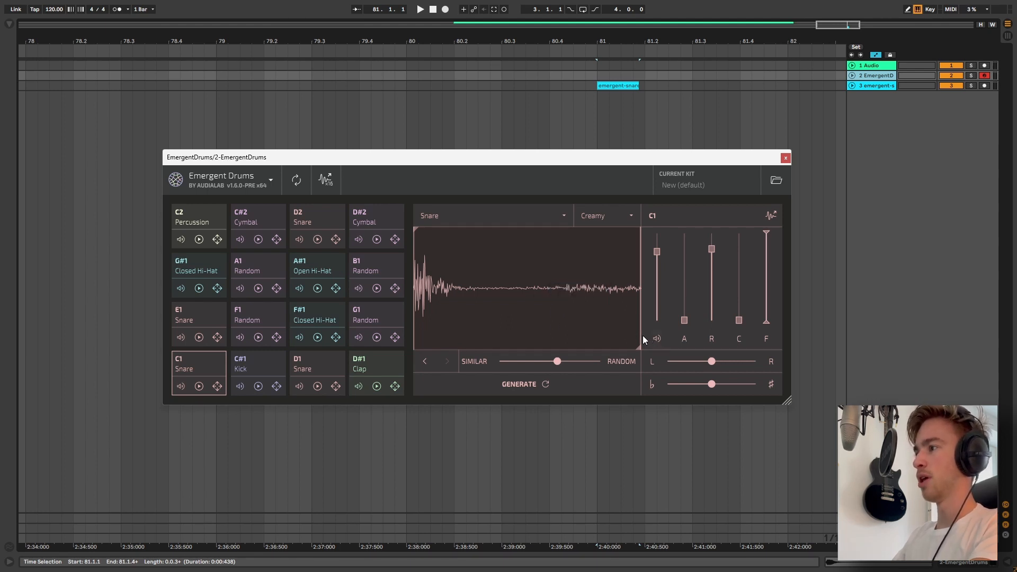
Adjust the C1 snare's sample end point and lower its release envelope
drag(642, 337, 470, 322)
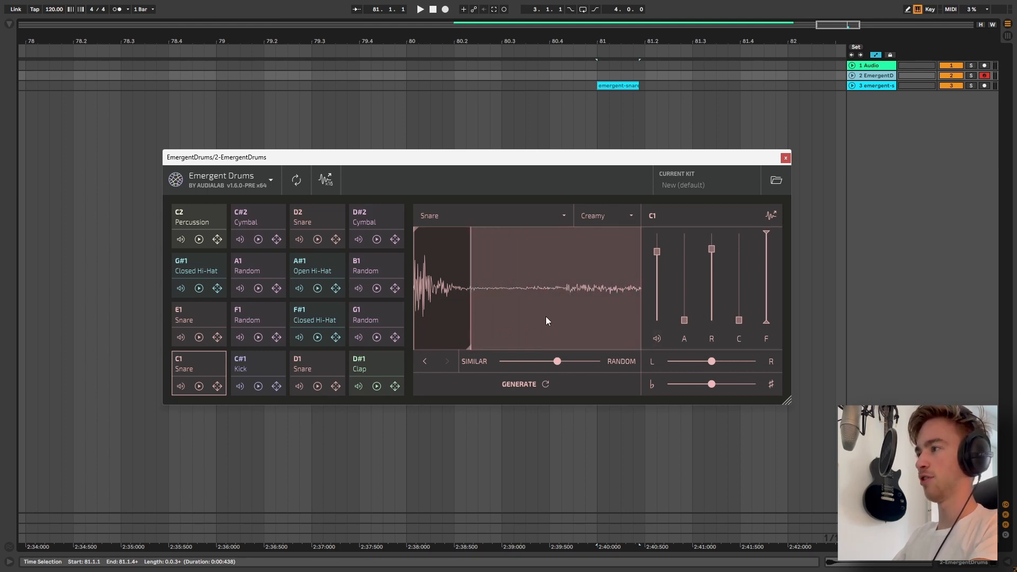
drag(712, 249, 701, 288)
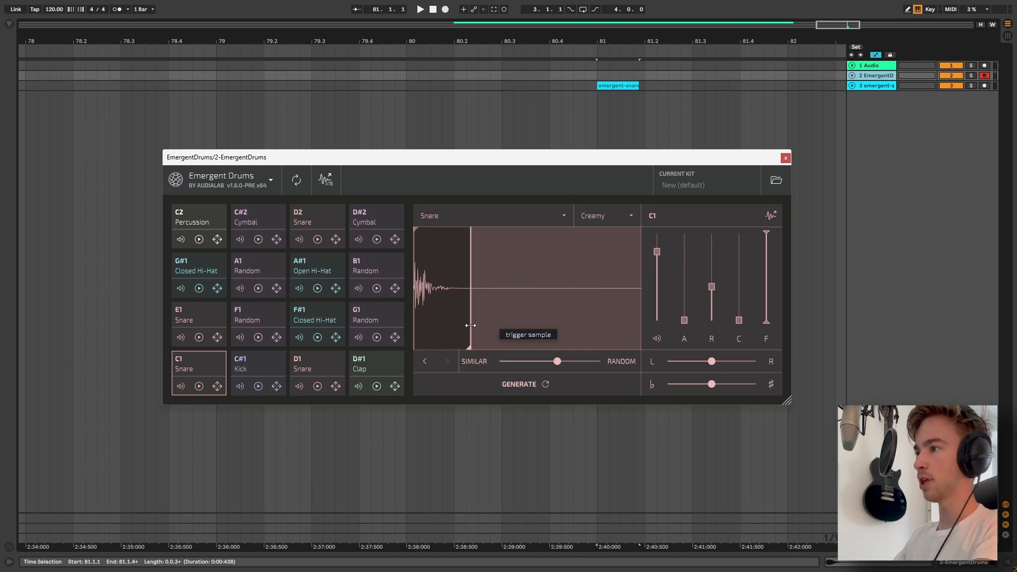
drag(471, 326, 645, 350)
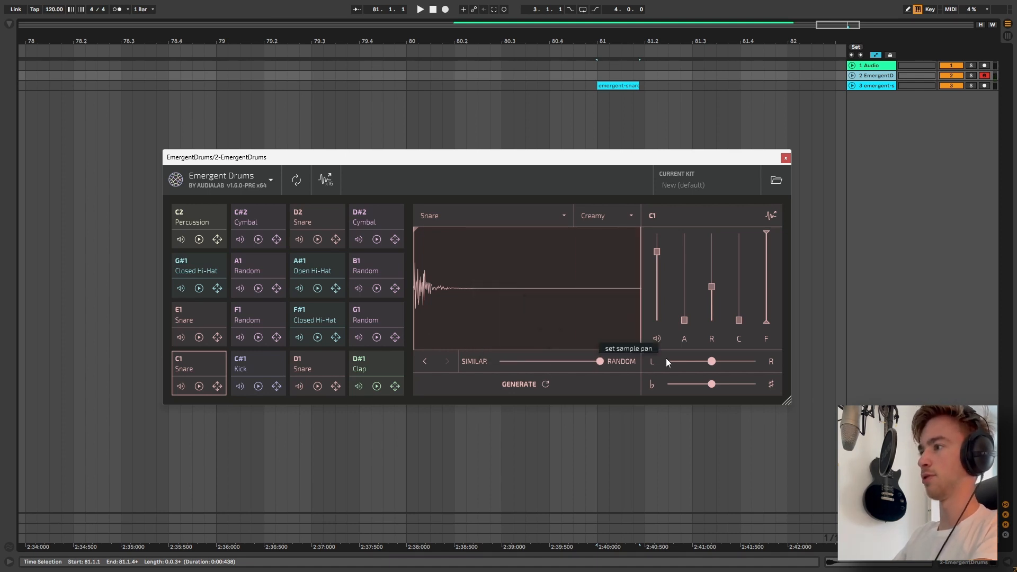
Generate another snare variation for the C1 pad
click(530, 377)
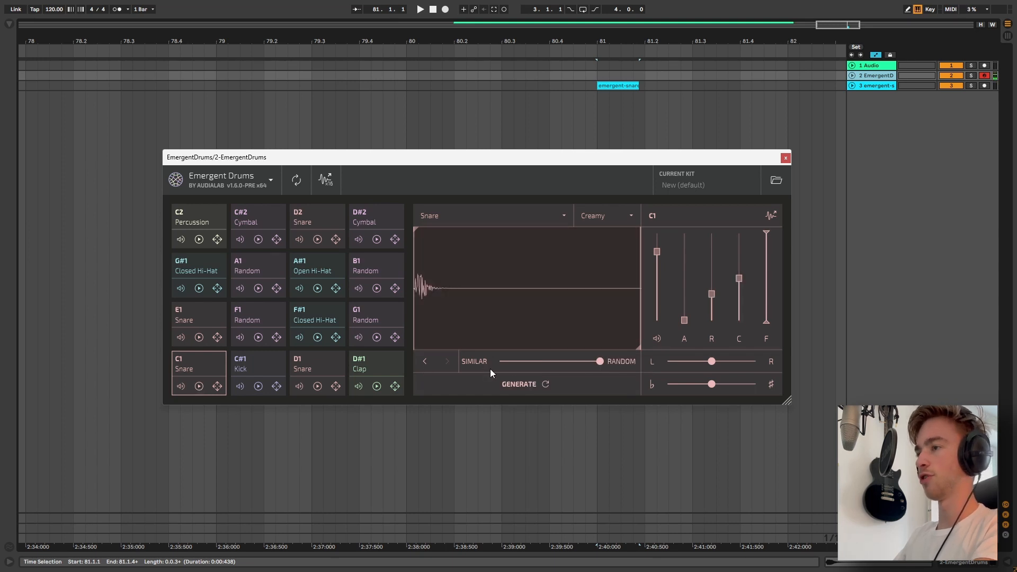
click(503, 380)
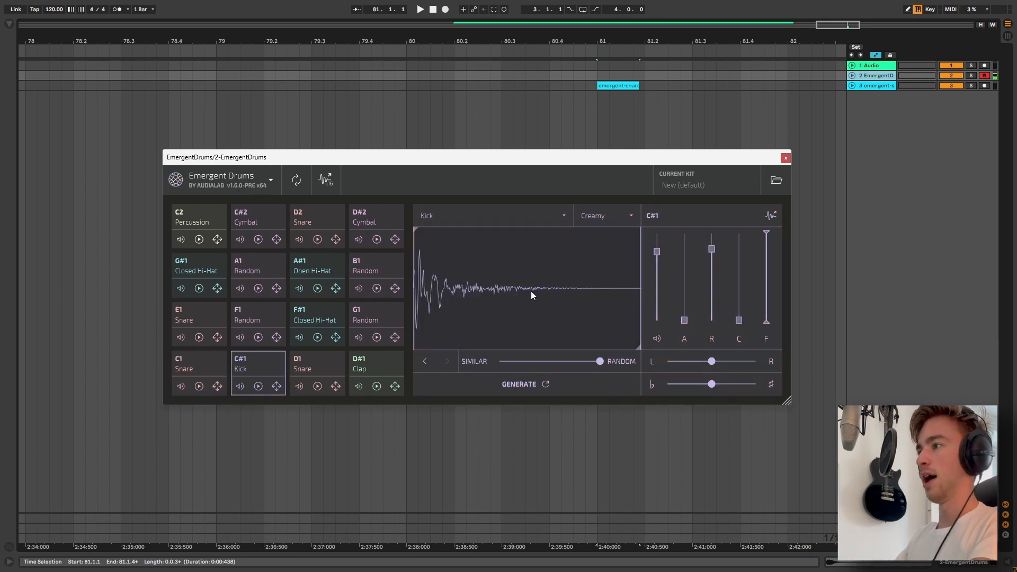
click(293, 183)
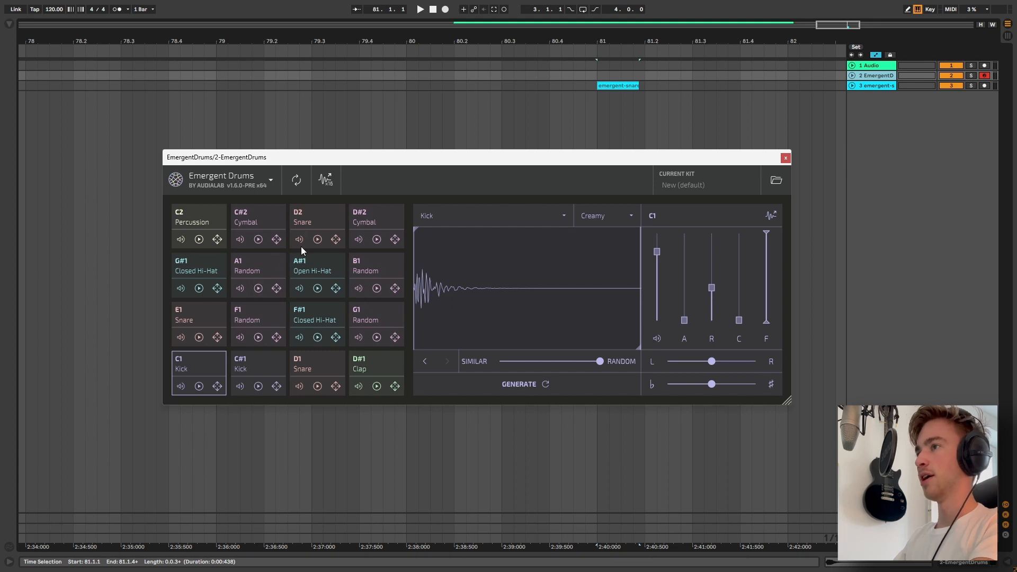
drag(365, 180, 334, 365)
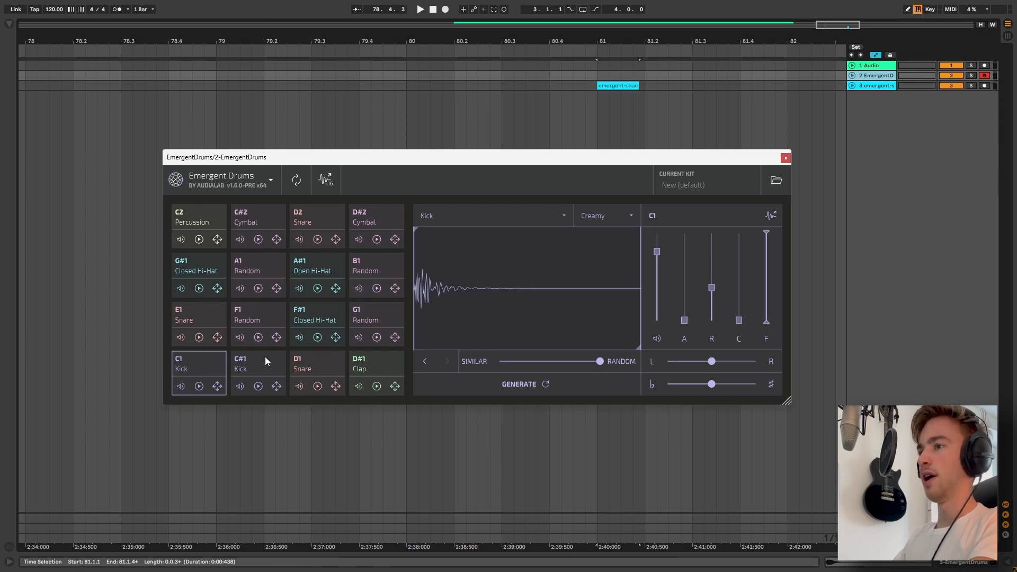
click(470, 215)
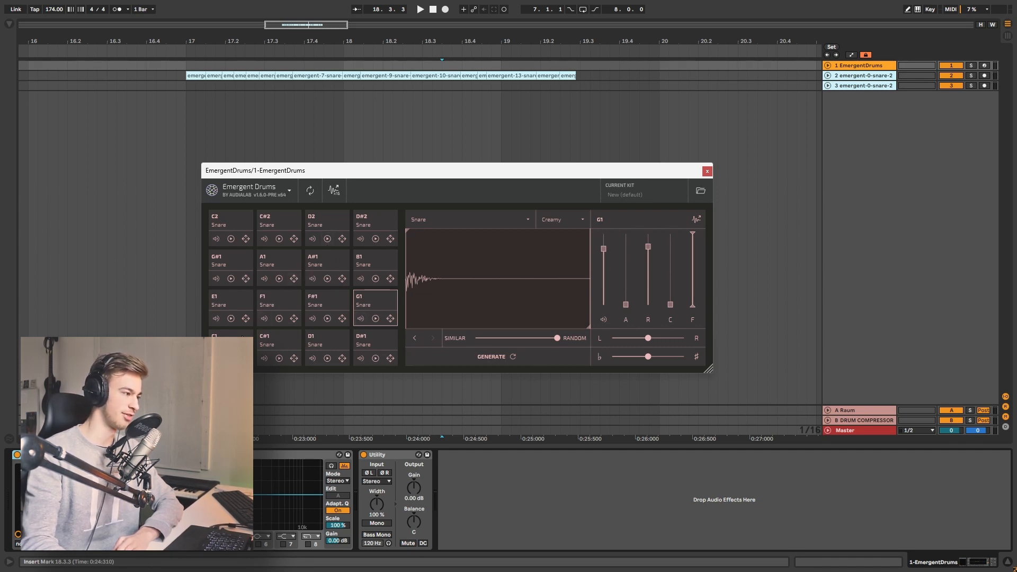
Audition every snare pad in the kit one by one, then select the D#1 pad
click(279, 358)
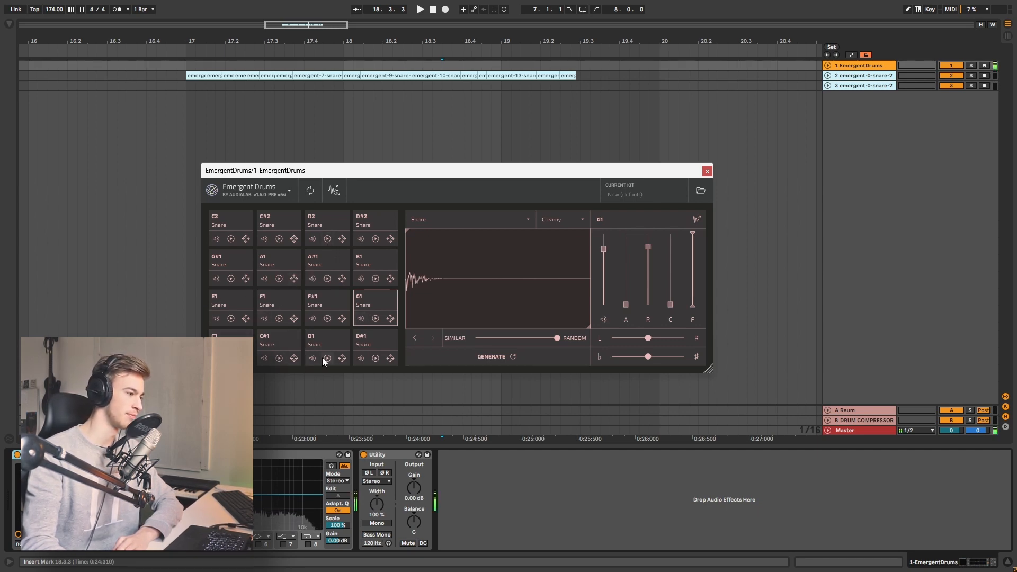
click(324, 358)
click(376, 358)
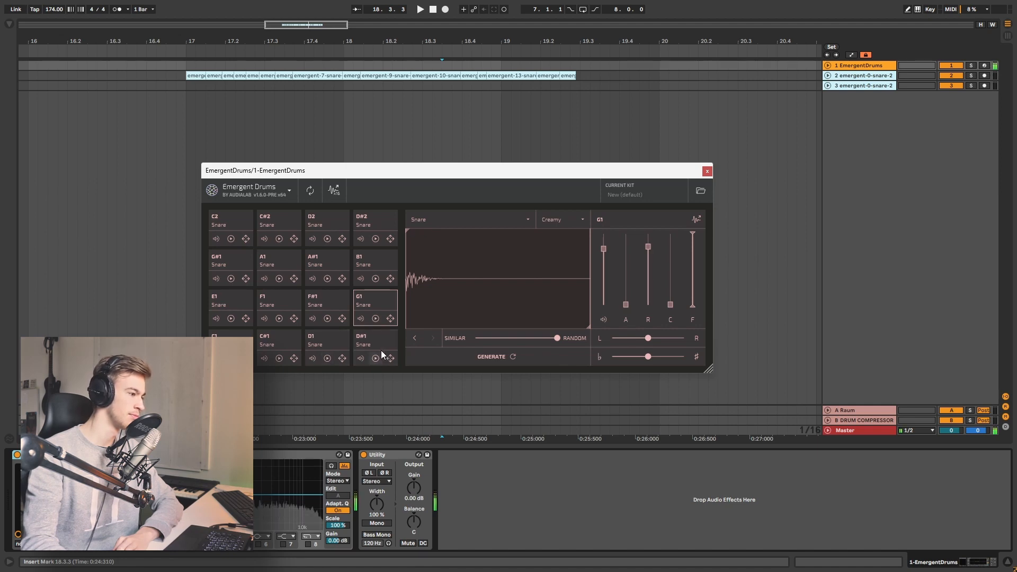
click(376, 320)
click(327, 318)
click(278, 318)
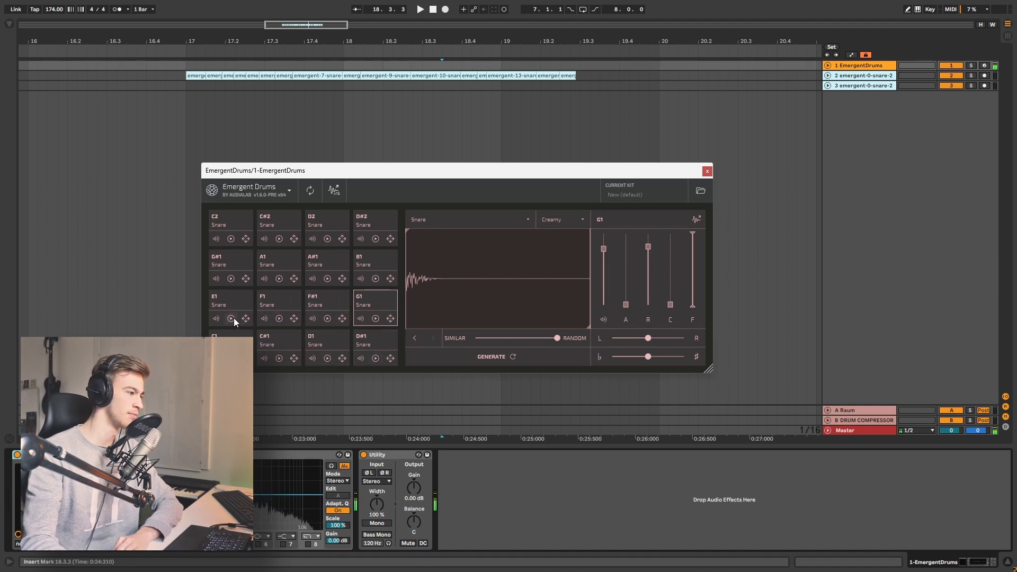
click(231, 318)
click(232, 281)
click(278, 278)
click(326, 279)
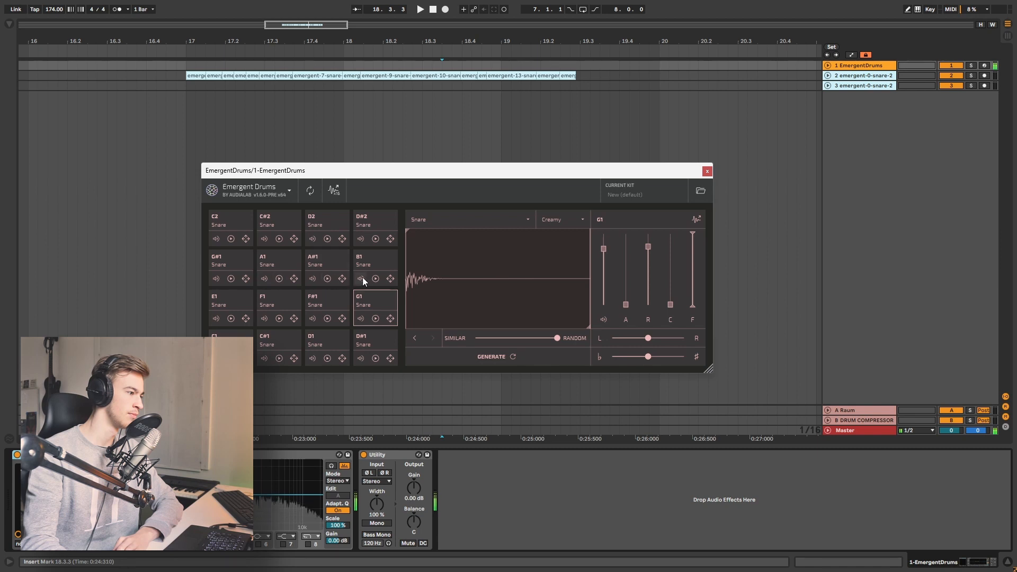
click(375, 278)
click(375, 239)
click(327, 239)
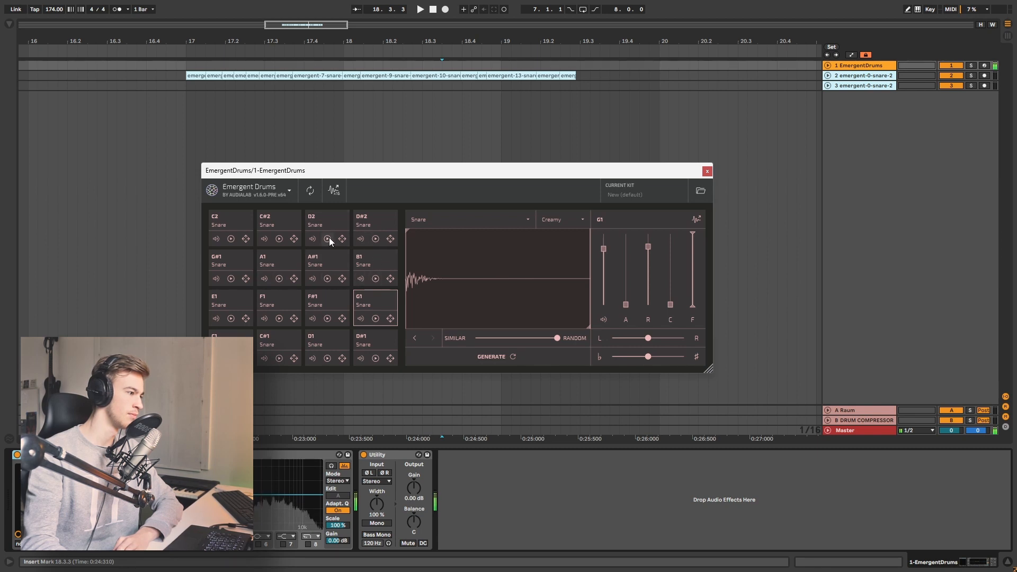
click(278, 238)
click(231, 239)
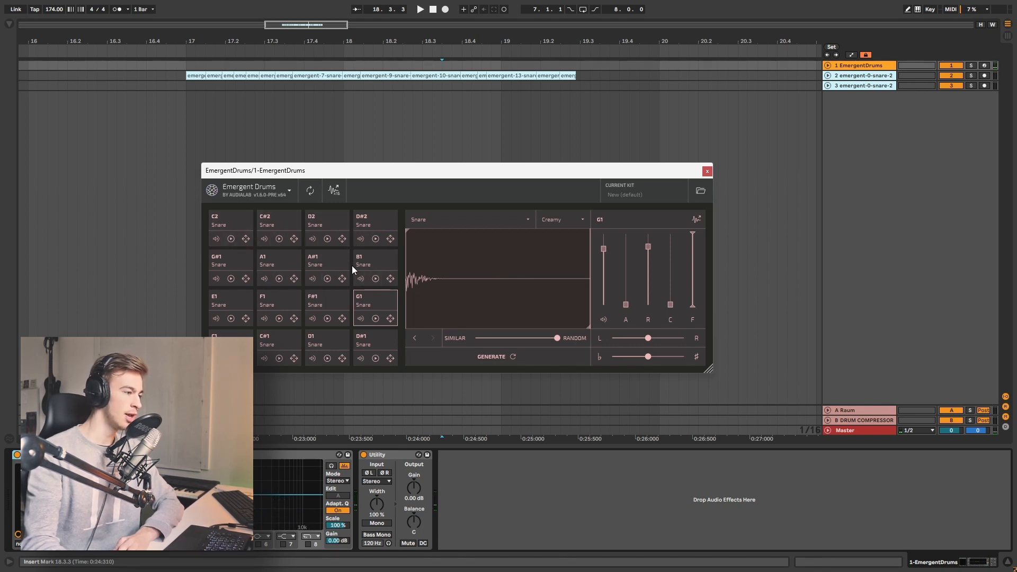
click(368, 337)
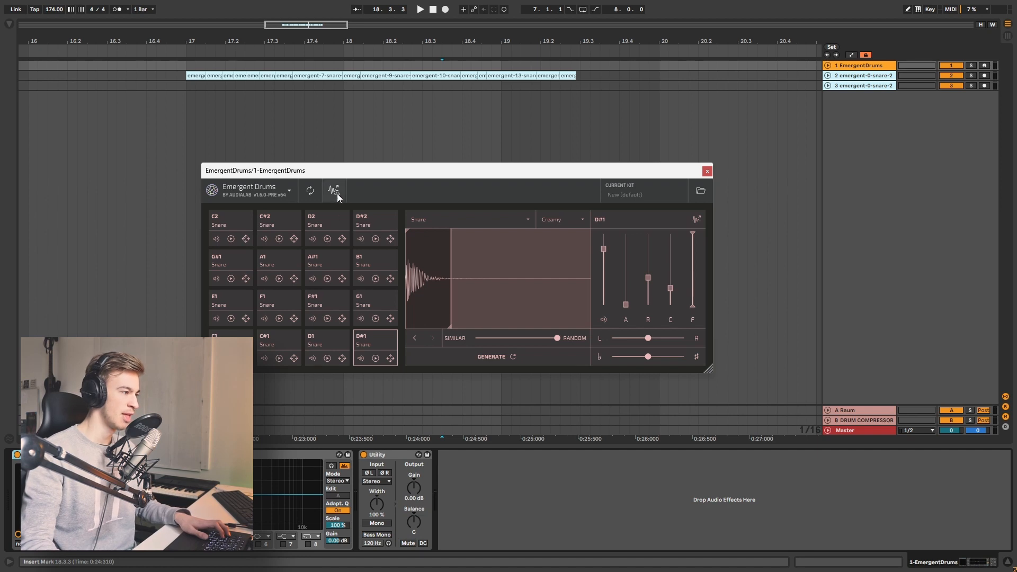
Drag all kit samples into the arrangement as a new track and close the plugin window
drag(333, 192, 579, 102)
scroll(593, 104, down, 5)
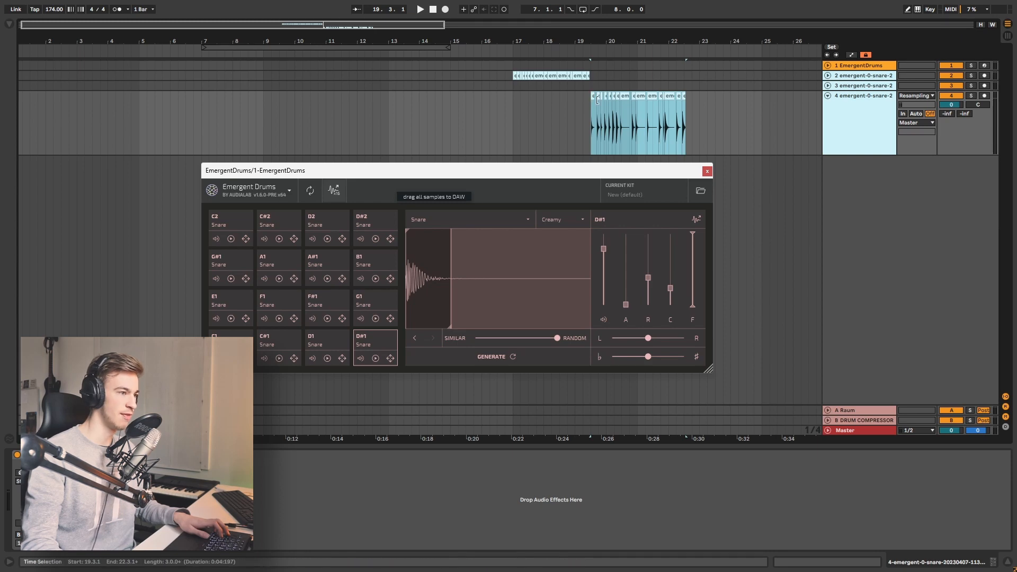
scroll(592, 100, up, 10)
click(708, 171)
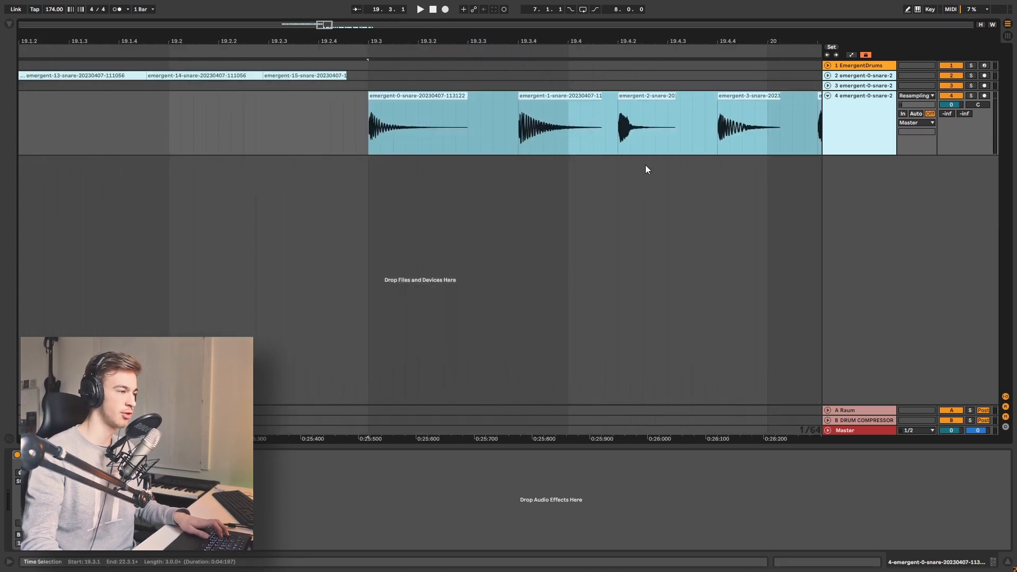
Select all snare clips on the new track and pack them together without gaps
click(470, 141)
click(447, 96)
scroll(458, 104, down, 4)
scroll(458, 106, right, 5)
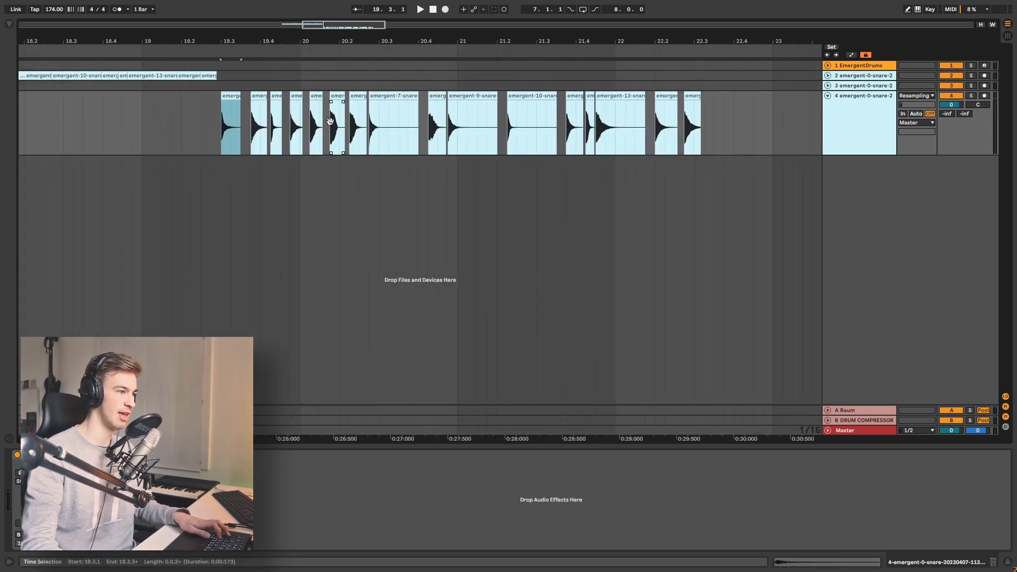
shift+click(685, 108)
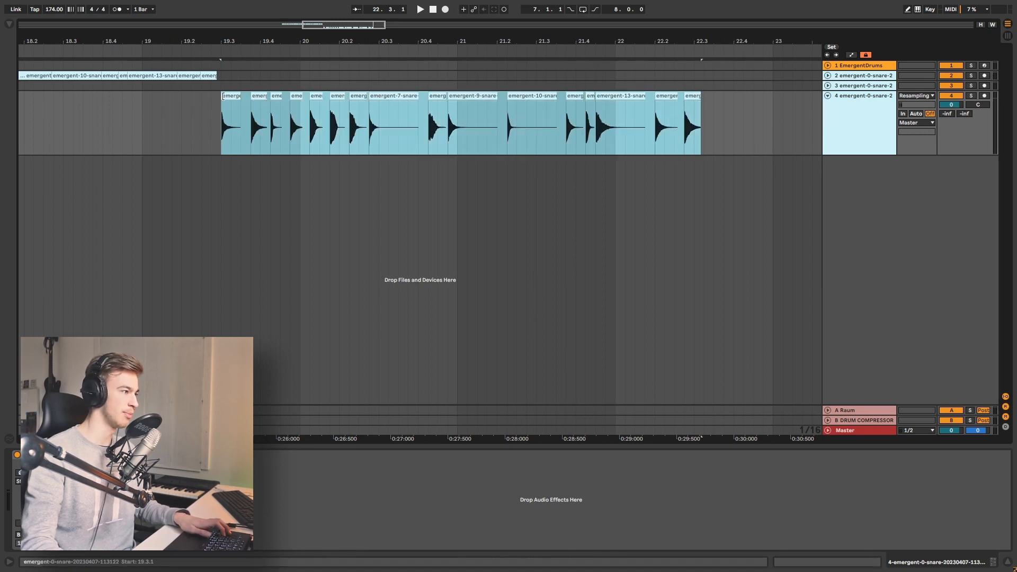
key(Tab)
drag(259, 117, 229, 122)
key(Tab)
Delete the empty time range after the snare clips on track 4
drag(614, 97, 744, 102)
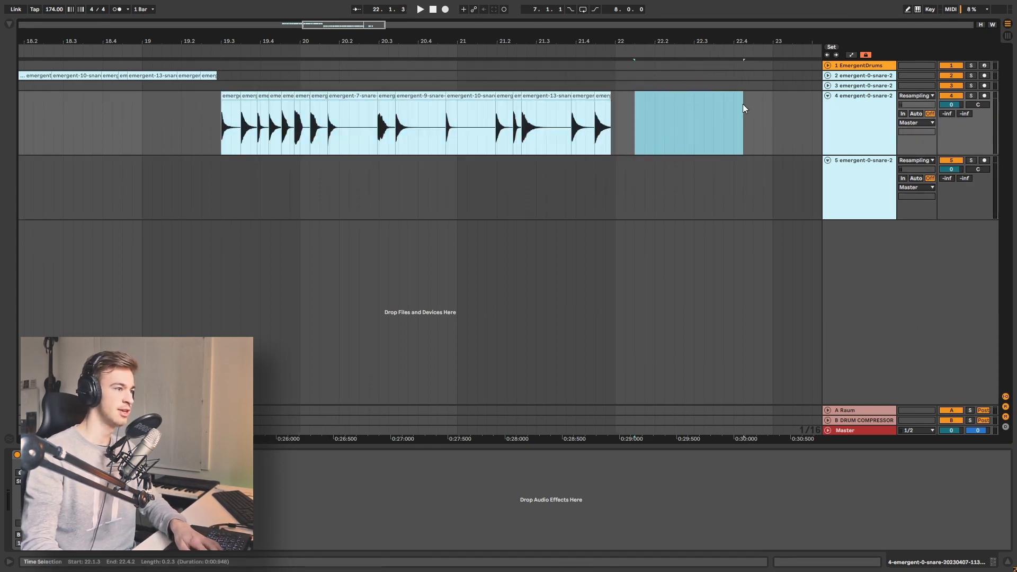
key(Delete)
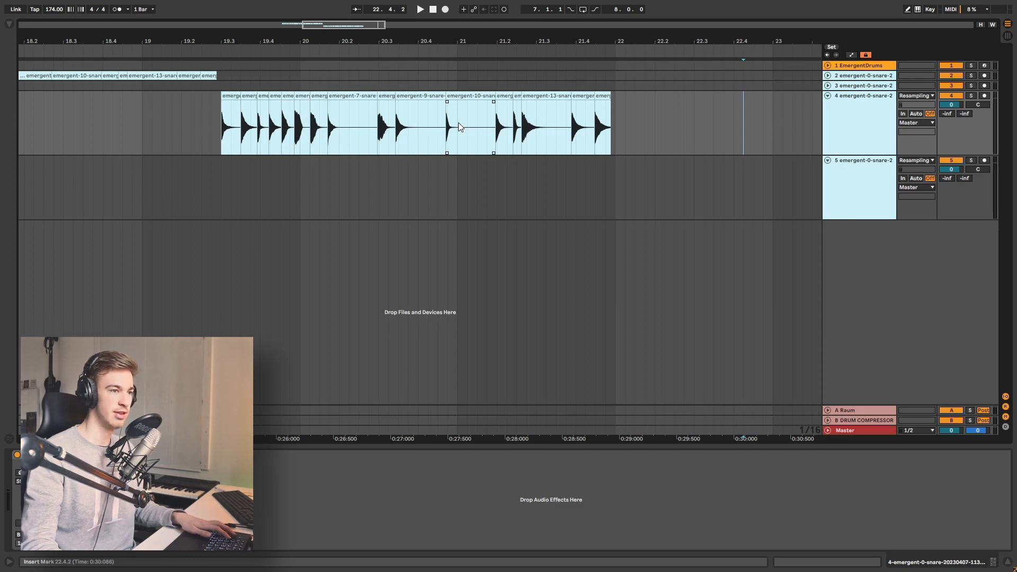
drag(333, 132, 498, 132)
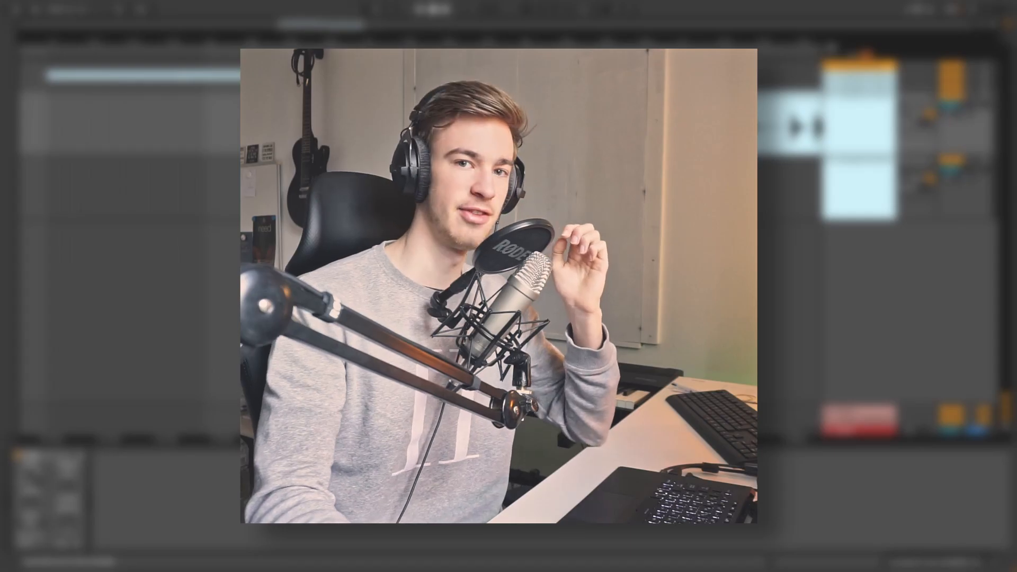